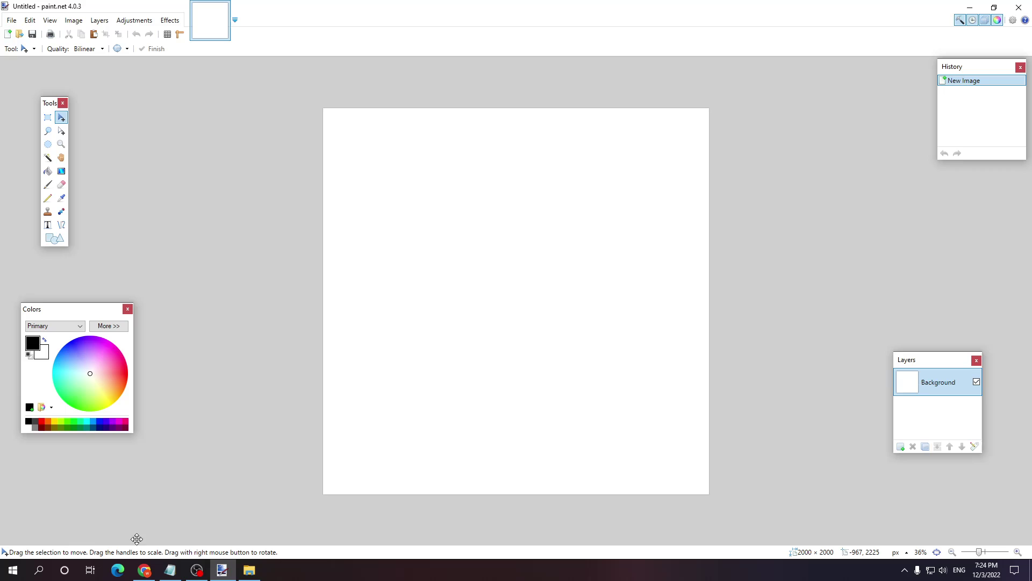
Copy the dabbing cartoon polar bear image from the Google Images results in Chrome.
click(143, 570)
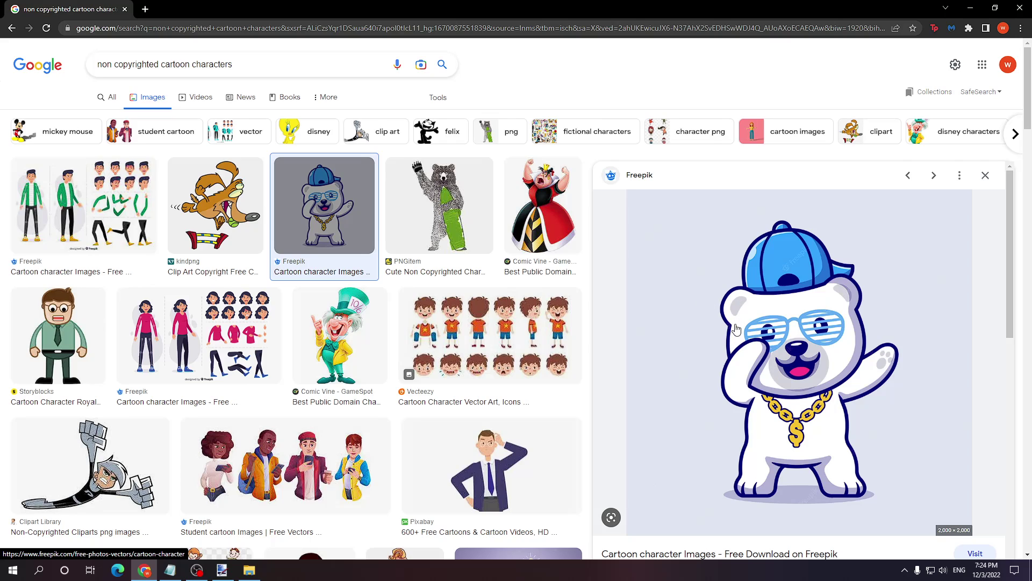
right_click(666, 281)
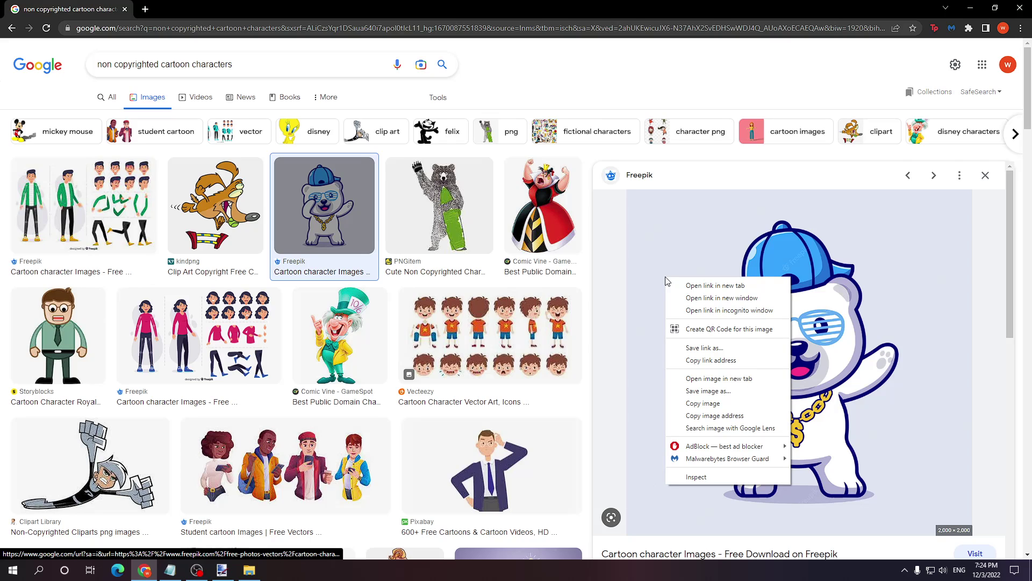
click(725, 408)
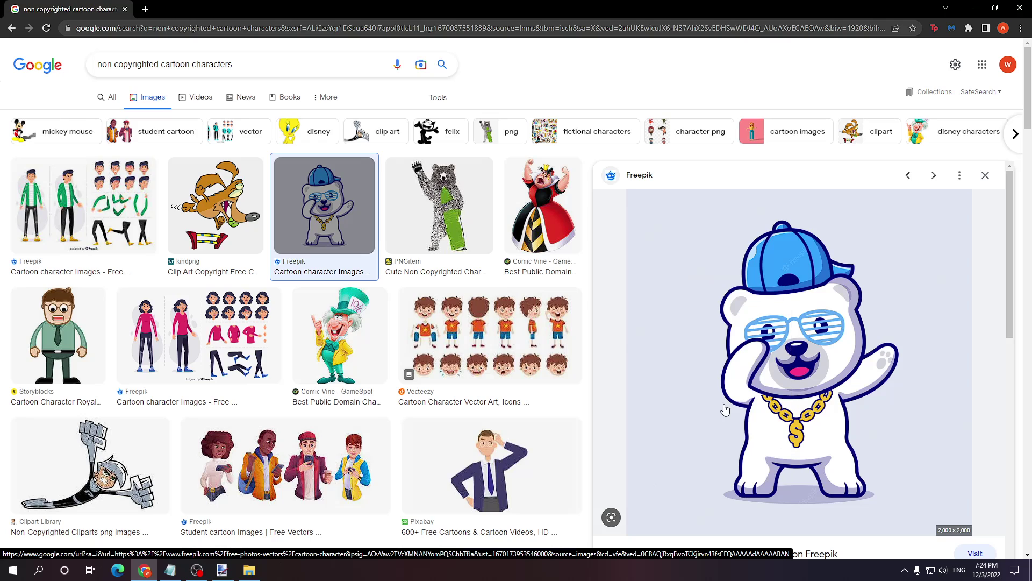
Paste the copied polar bear onto the blank 2000×2000 paint.net Background layer.
click(224, 571)
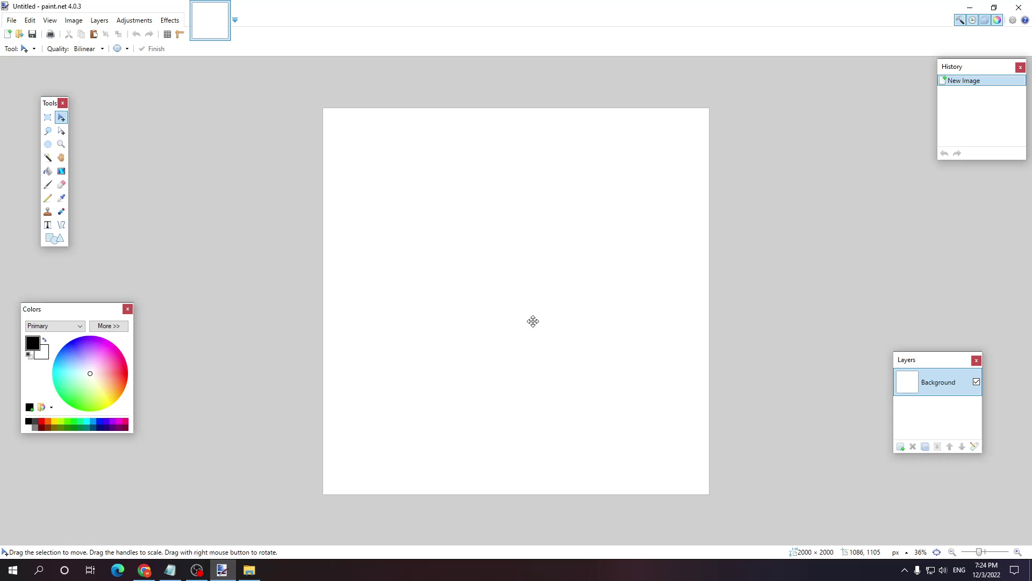
key(ctrl+v)
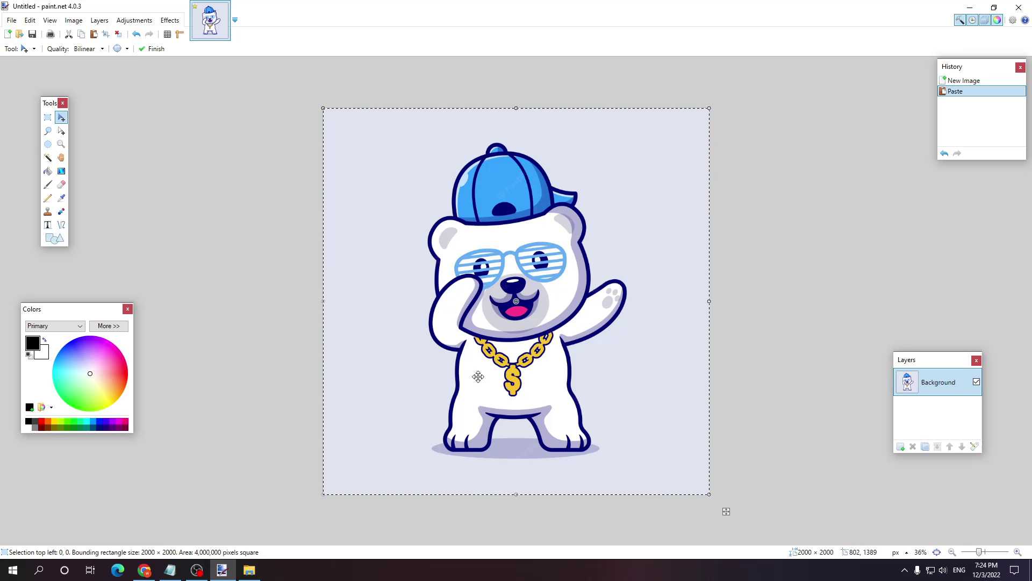
Copy the STAMP image from the 'me' folder in File Explorer and return to paint.net.
click(250, 571)
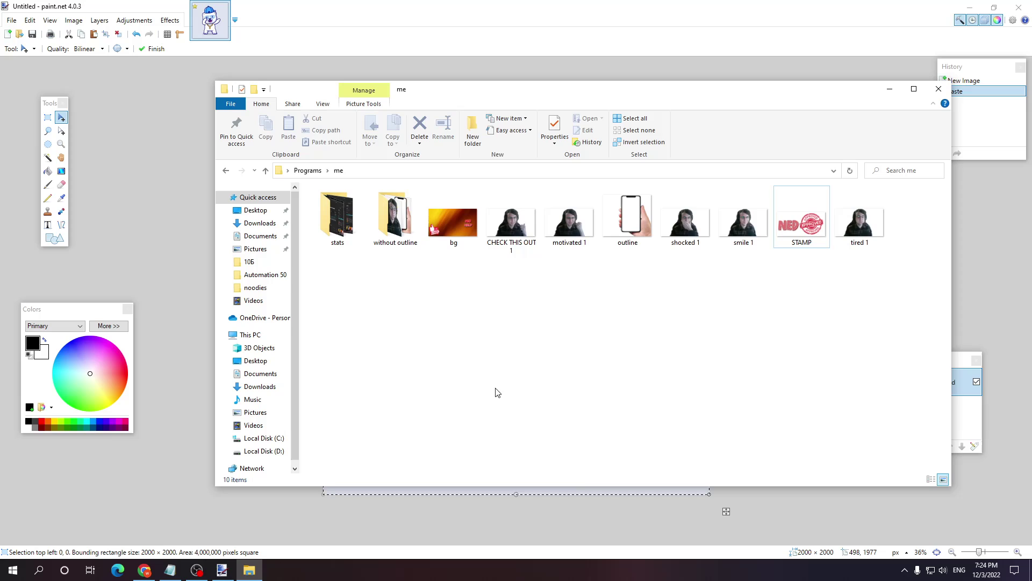
click(815, 244)
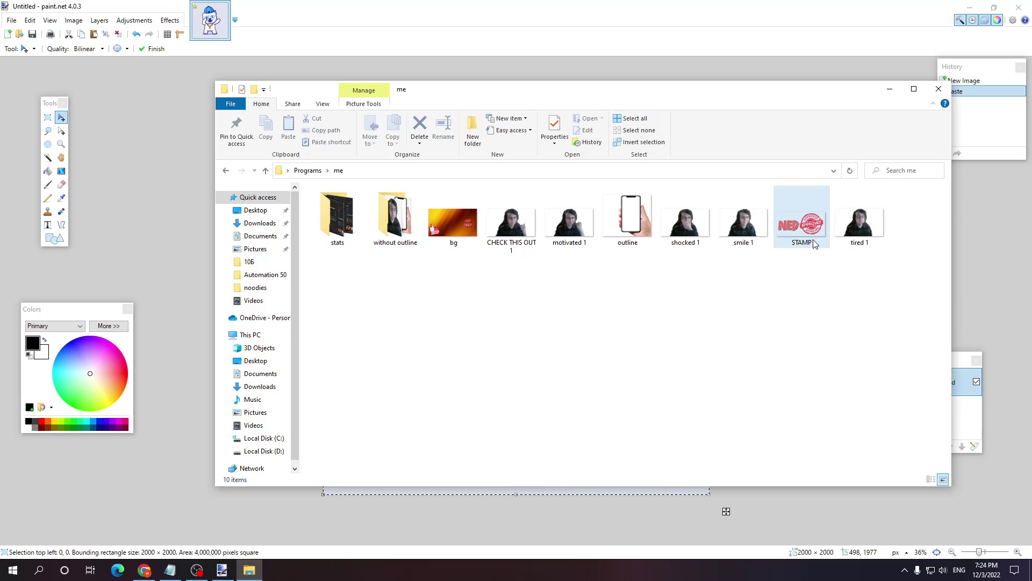
right_click(792, 218)
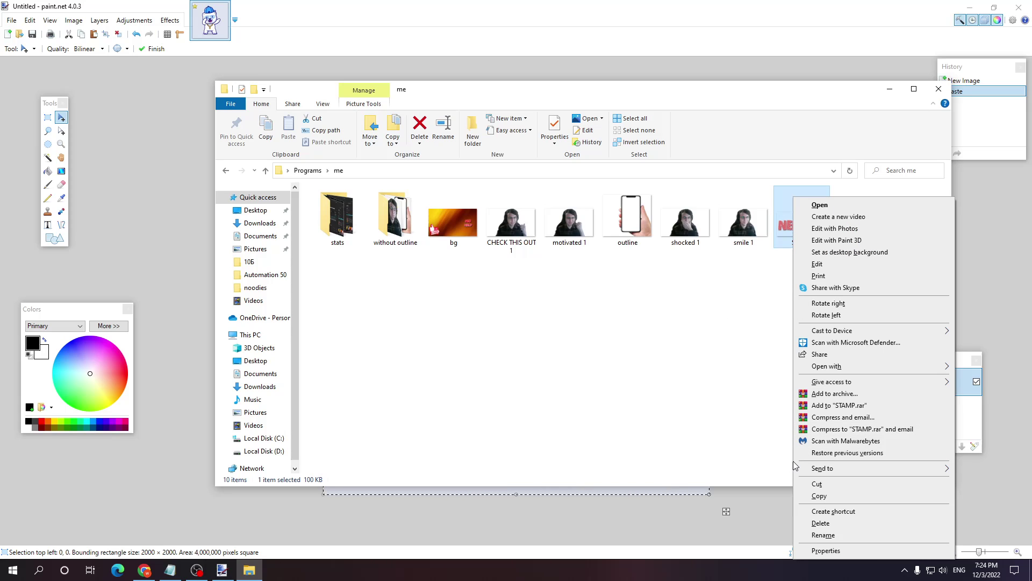
click(838, 495)
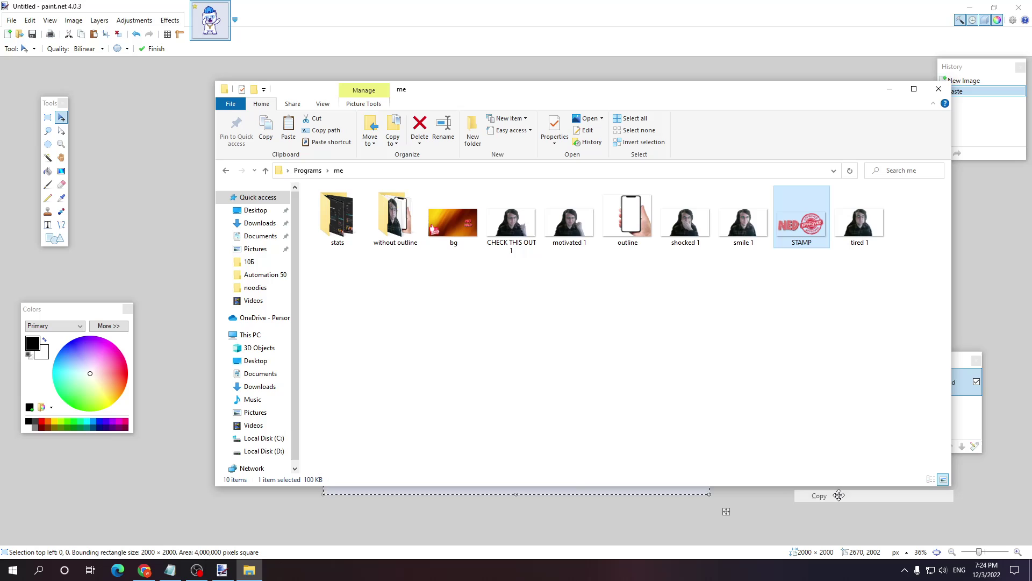
key(alt+Tab)
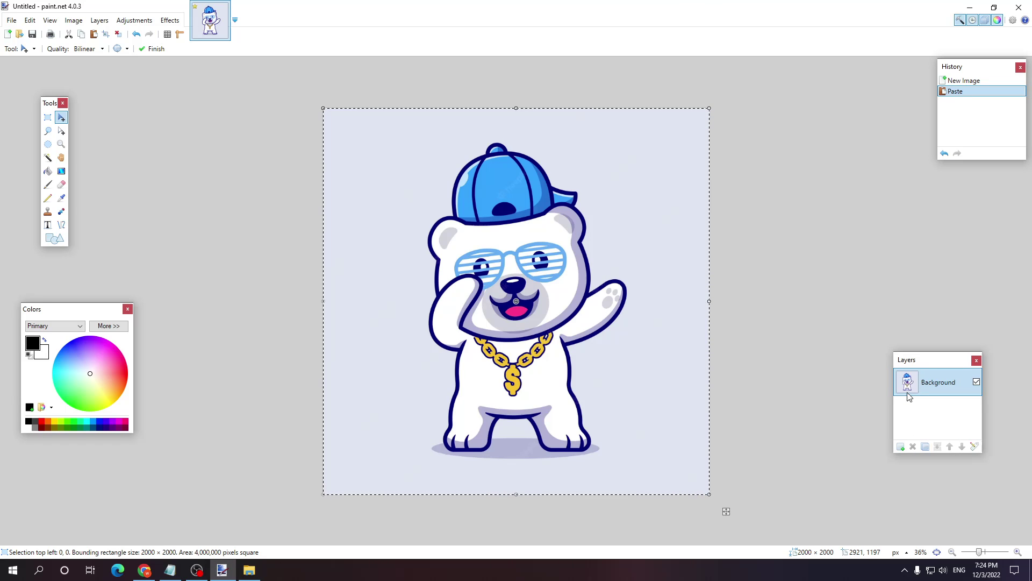
Paste the NED APPROVED stamp onto a new transparent layer and drag it top-right beside the bear.
click(901, 449)
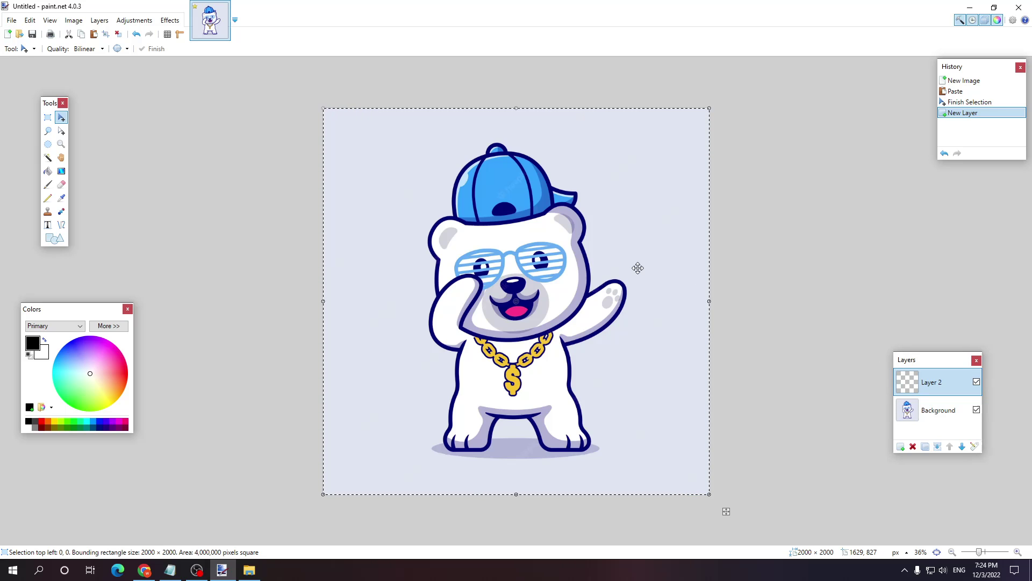
key(ctrl+v)
drag(397, 134, 473, 232)
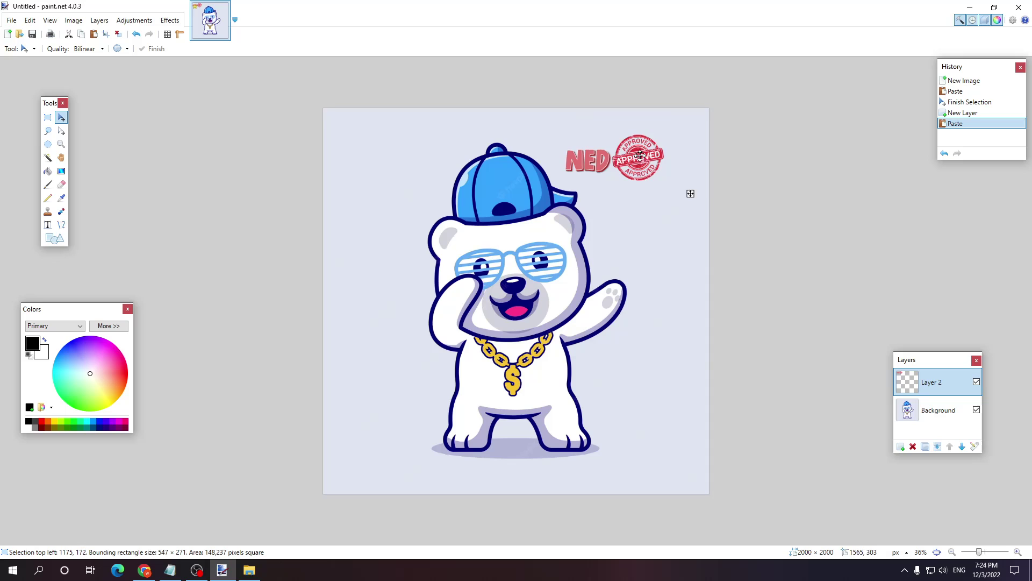
mouse_move(472, 229)
mouse_down()
mouse_move(637, 136)
mouse_move(671, 148)
mouse_up()
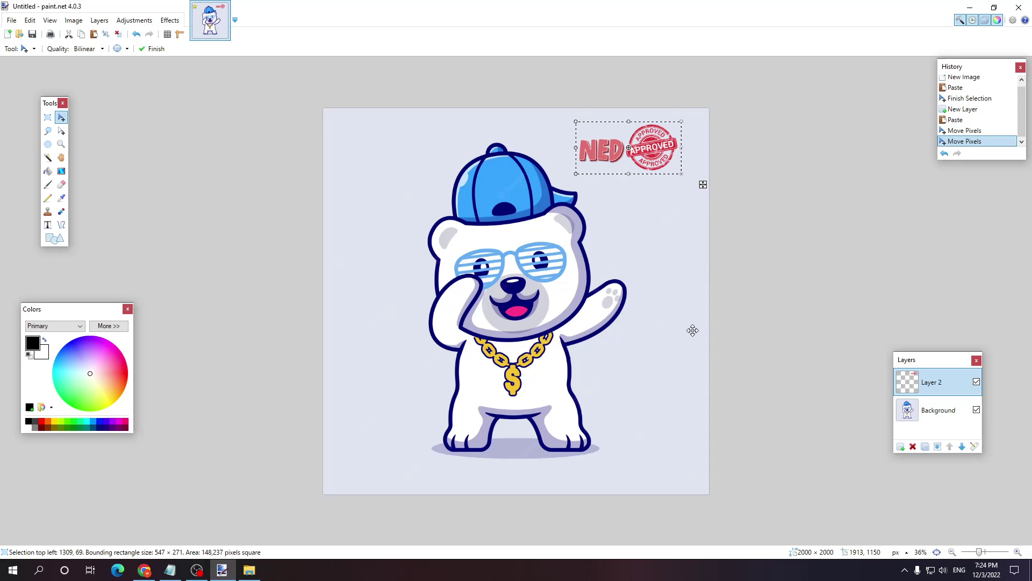
drag(654, 153, 665, 156)
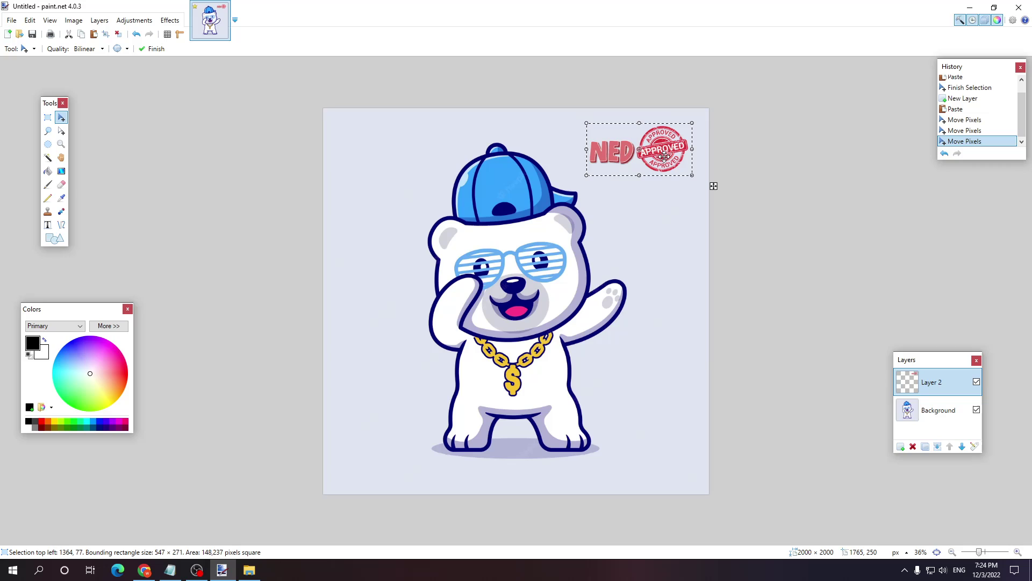